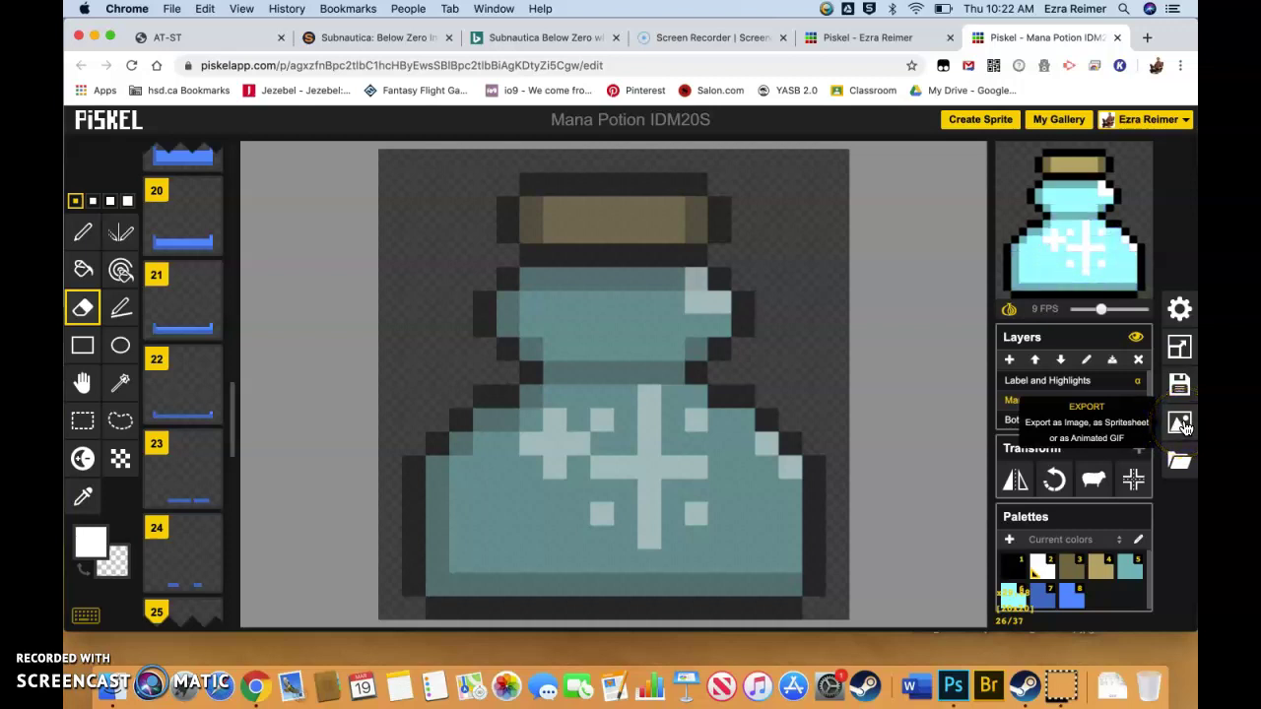
Export the potion sprite as an animated GIF at 9.0x scale (180 x 180) and download it
click(1182, 426)
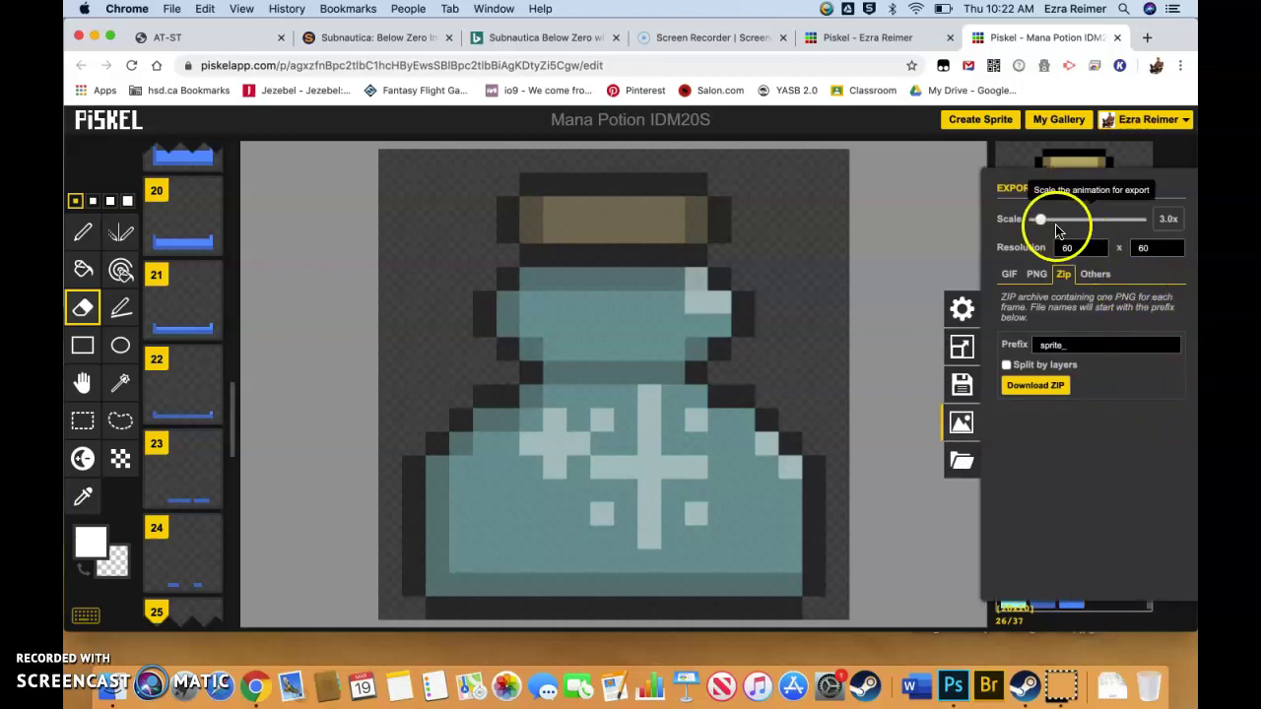
drag(1042, 218, 1052, 221)
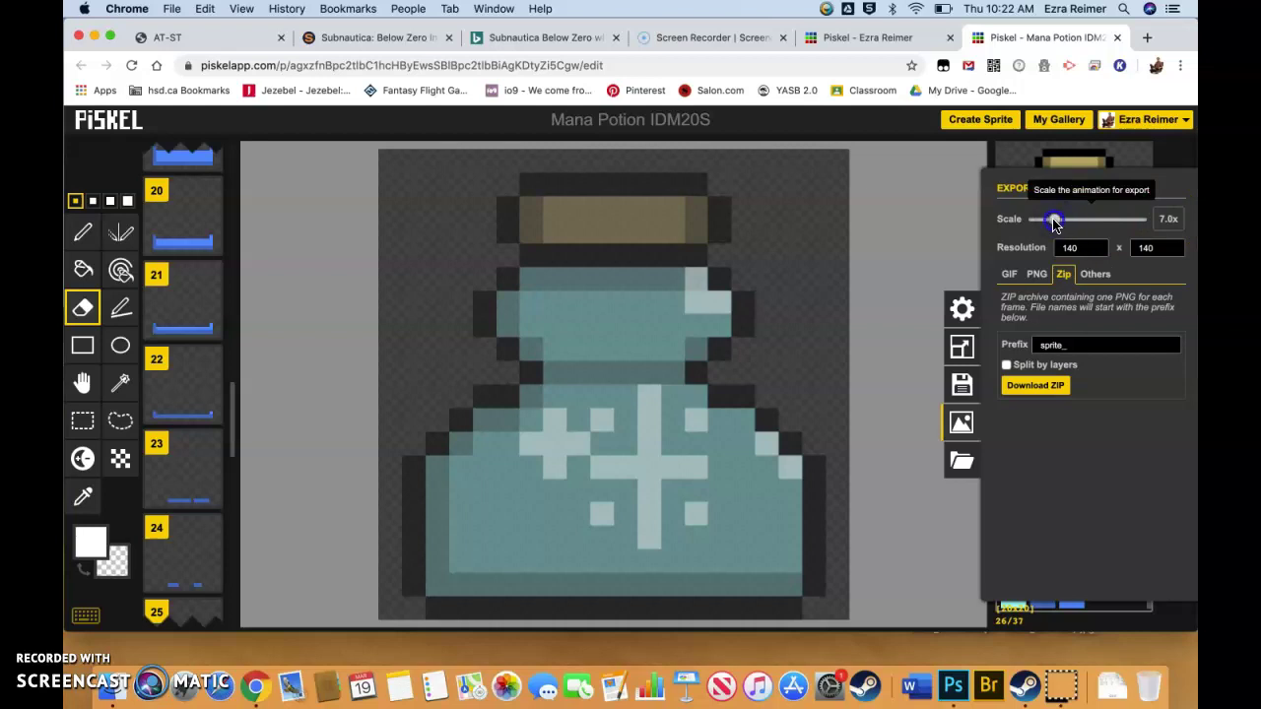
drag(1063, 223, 1057, 224)
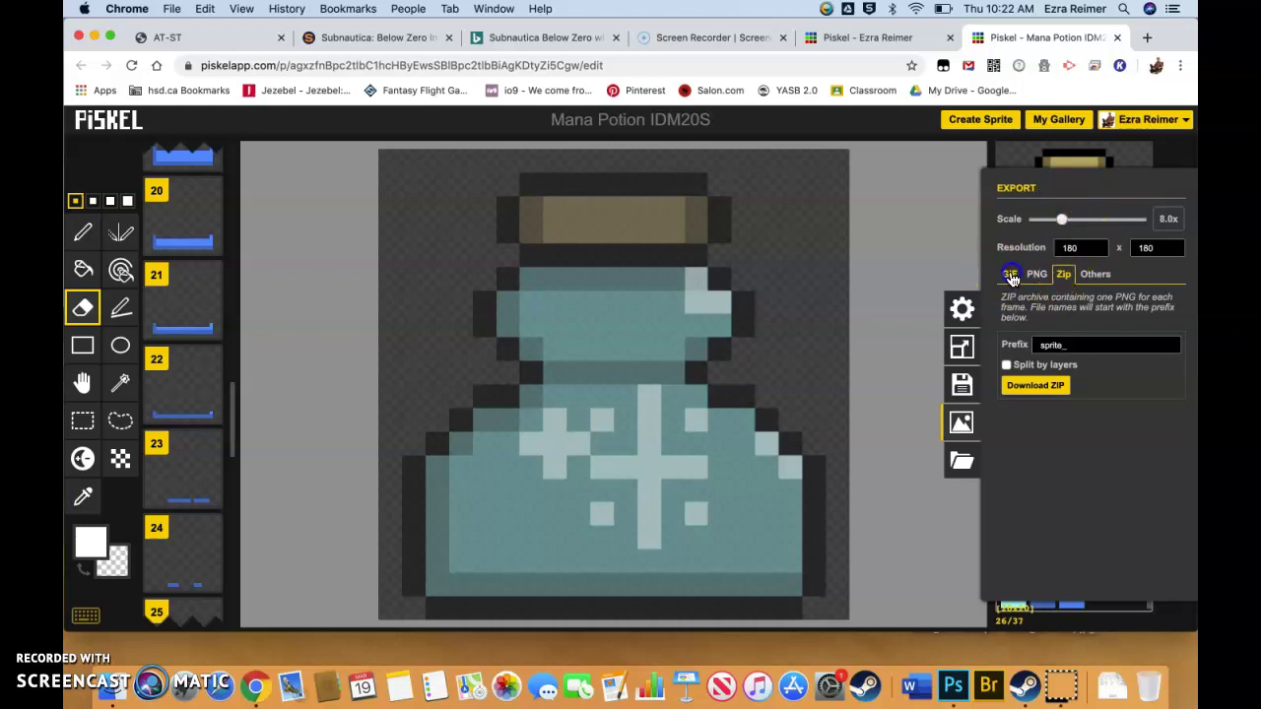
click(1011, 276)
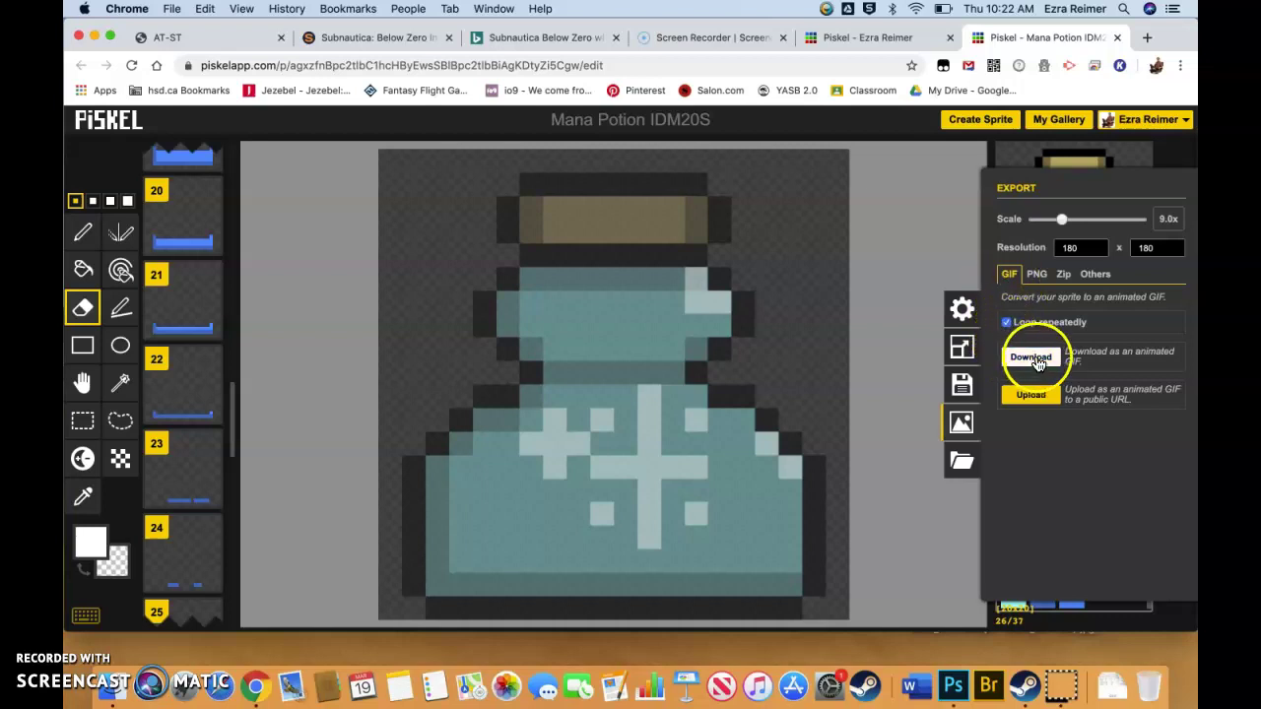
click(1031, 358)
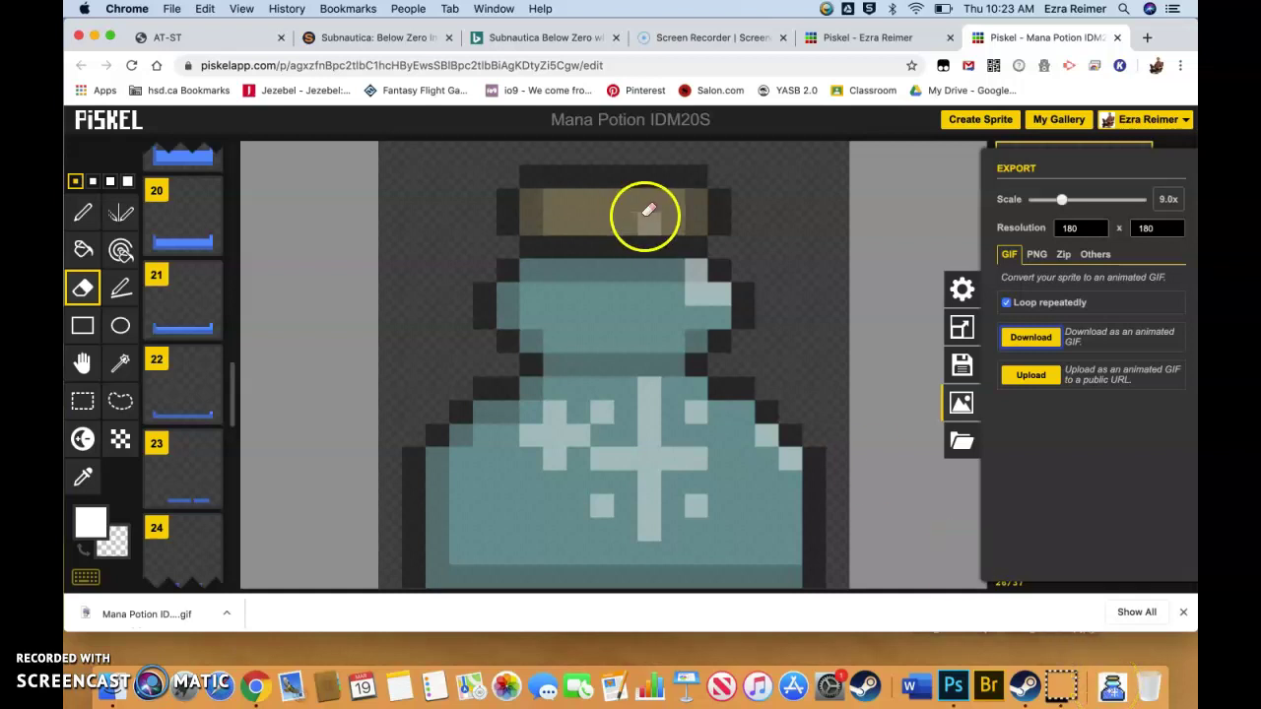
Switch to Google Classroom in a new browser tab and open the Intro to Interactive Digital Media 20S class
click(1146, 38)
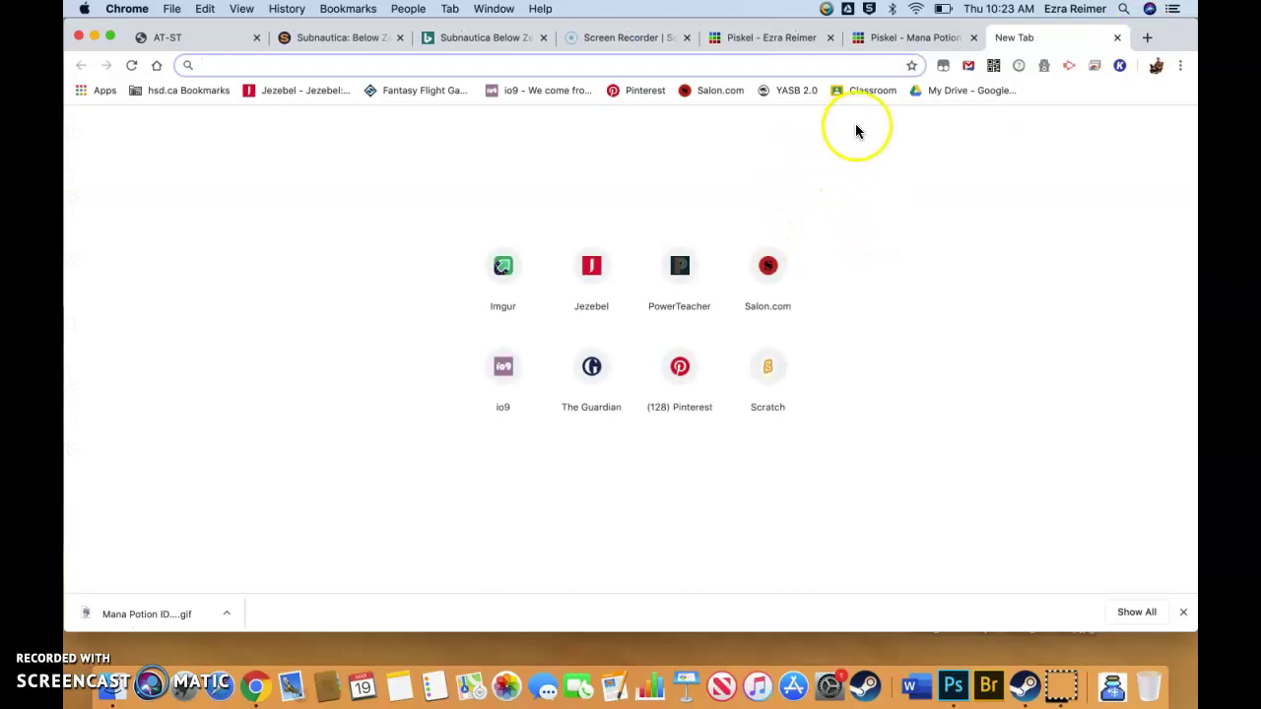
click(865, 89)
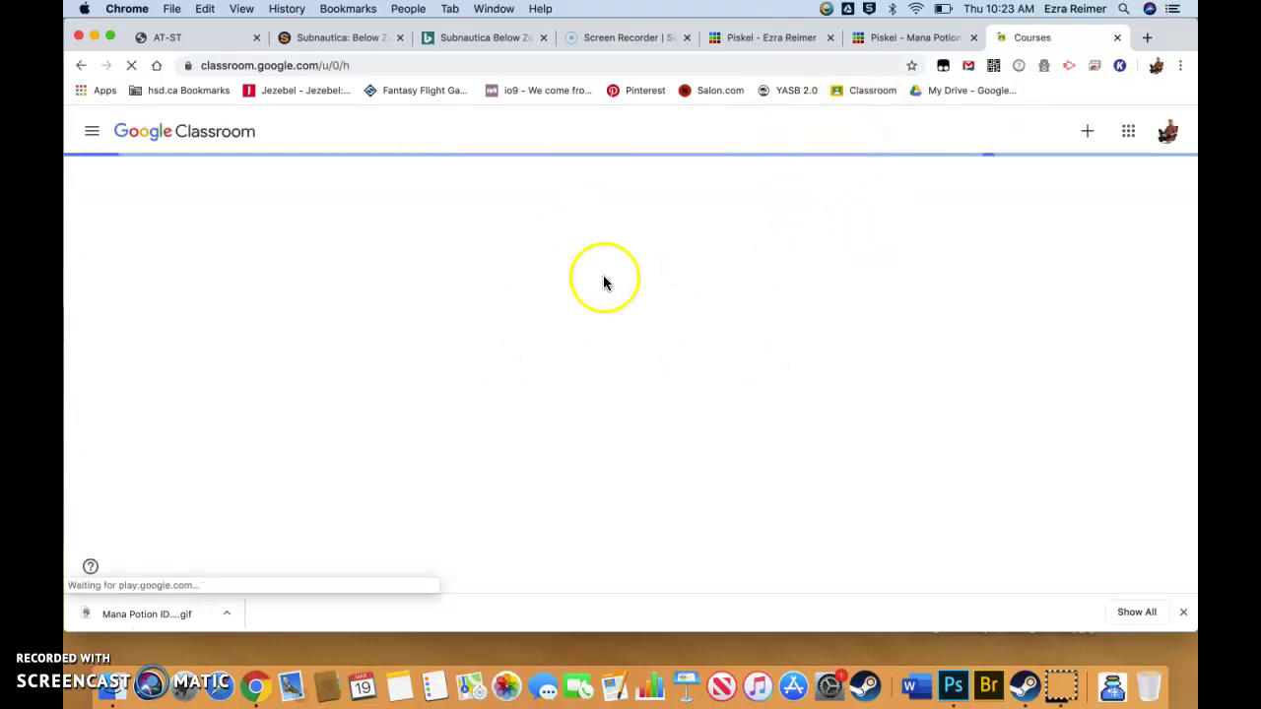
click(446, 297)
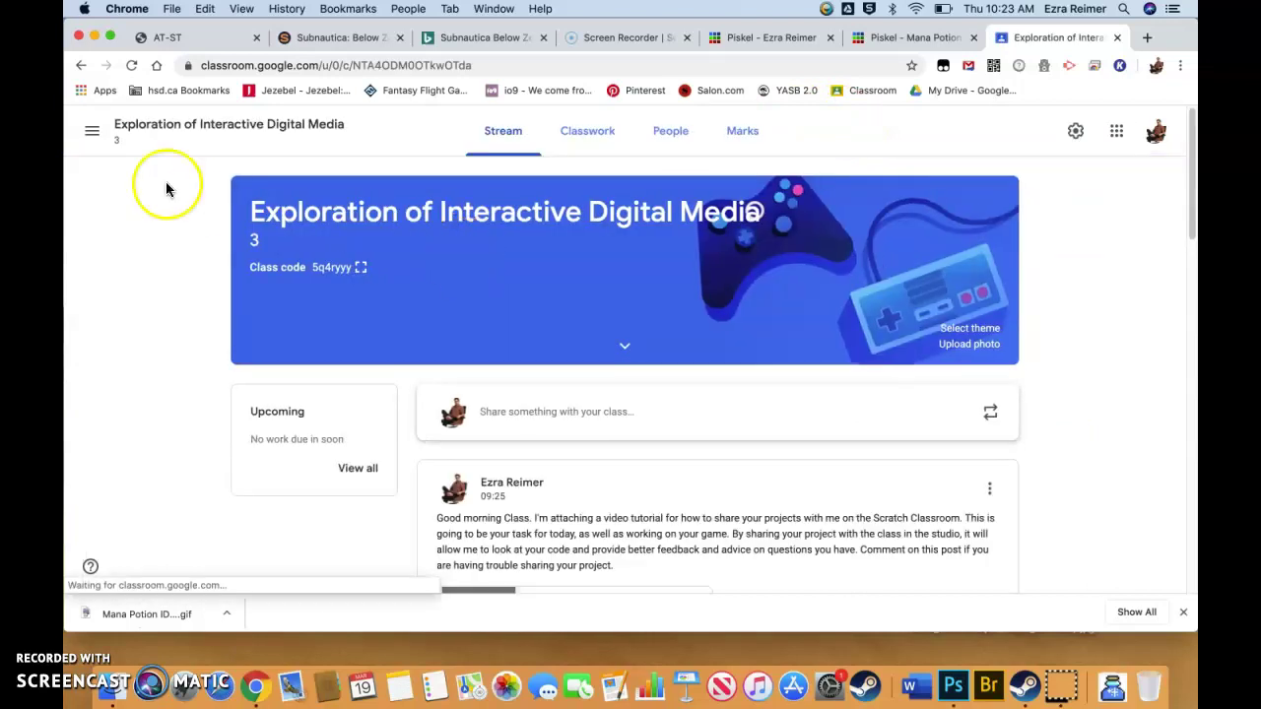
click(90, 138)
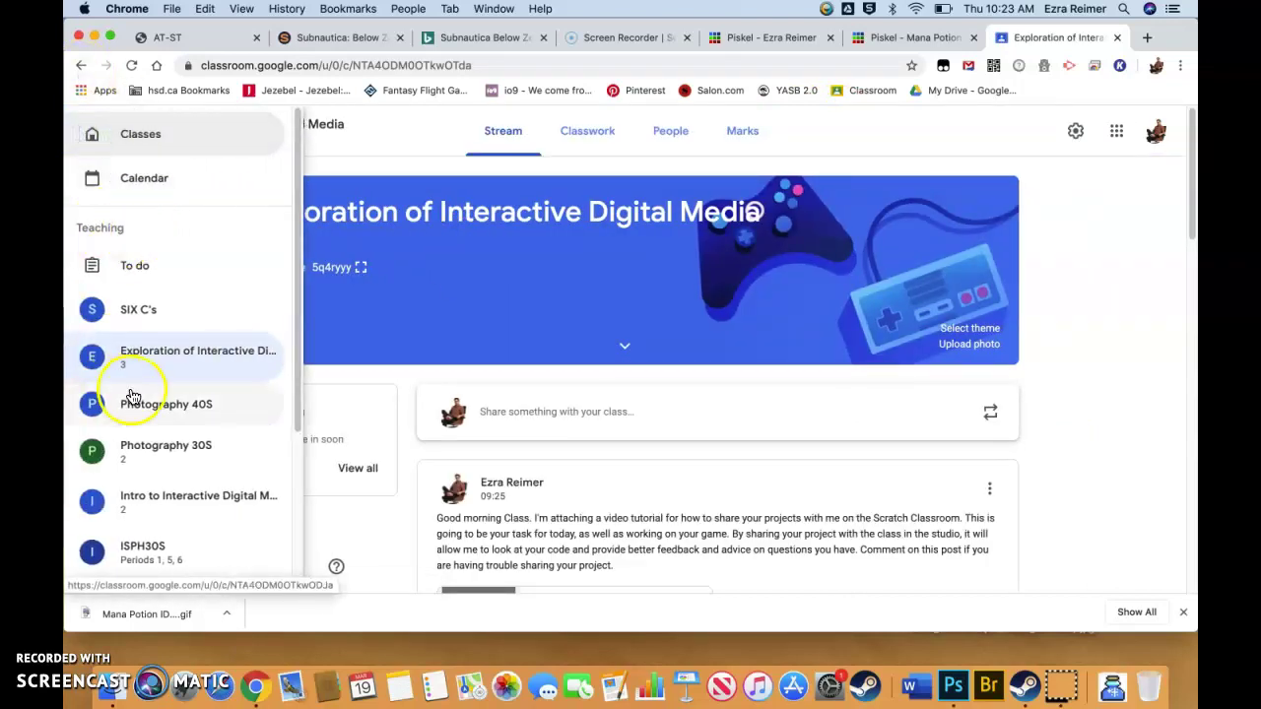
click(206, 489)
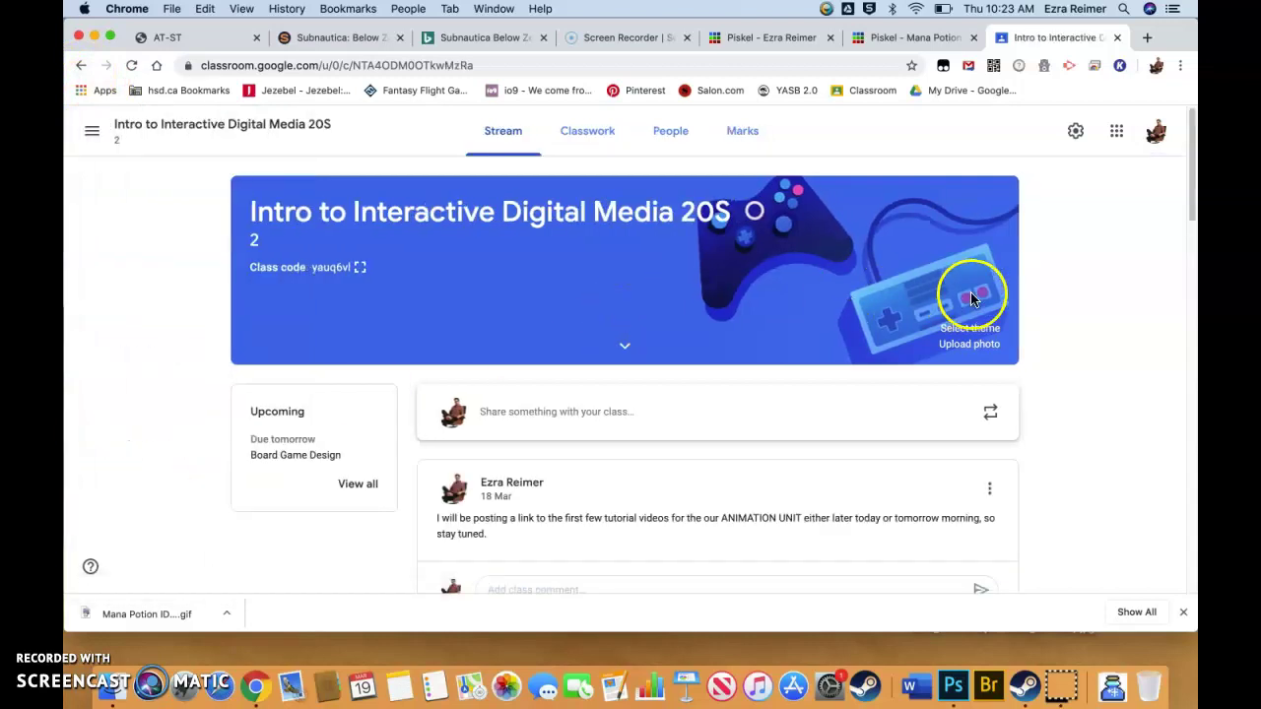
Open the instructions of the Animation of Item Sprites assignment from Unit 2 of the classwork
click(606, 136)
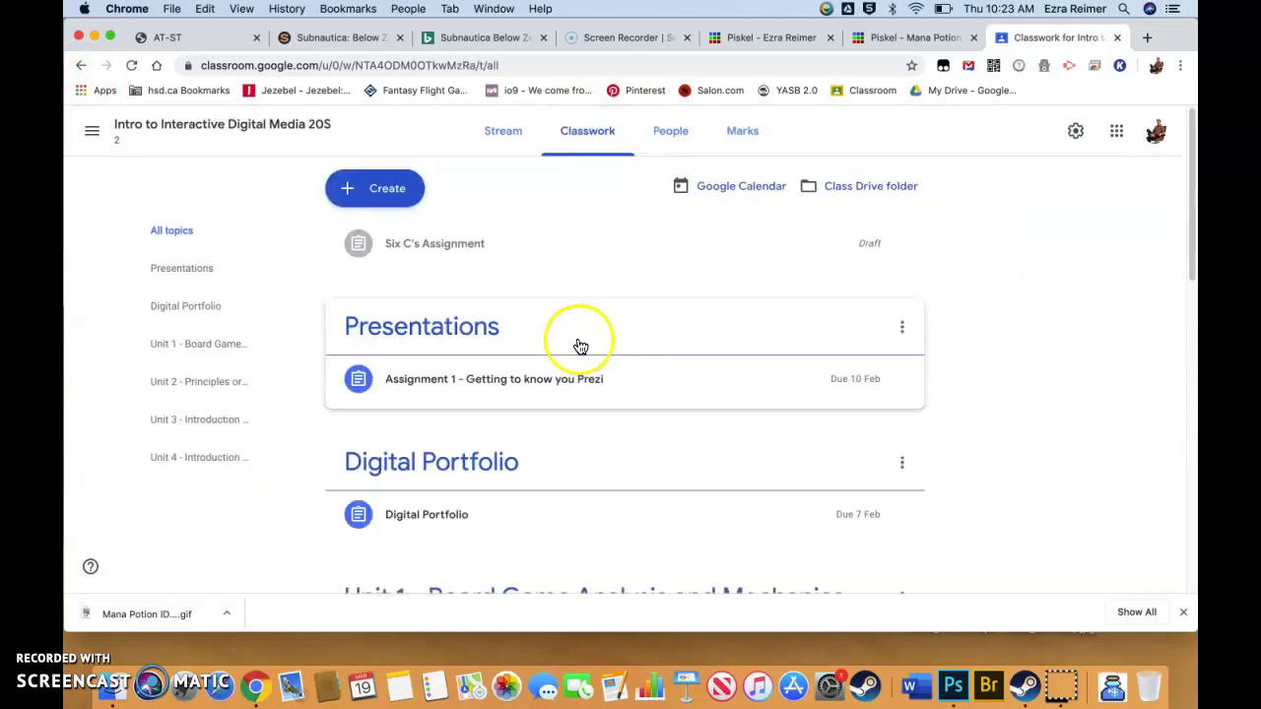
scroll(578, 343, down, 5)
scroll(581, 346, down, 10)
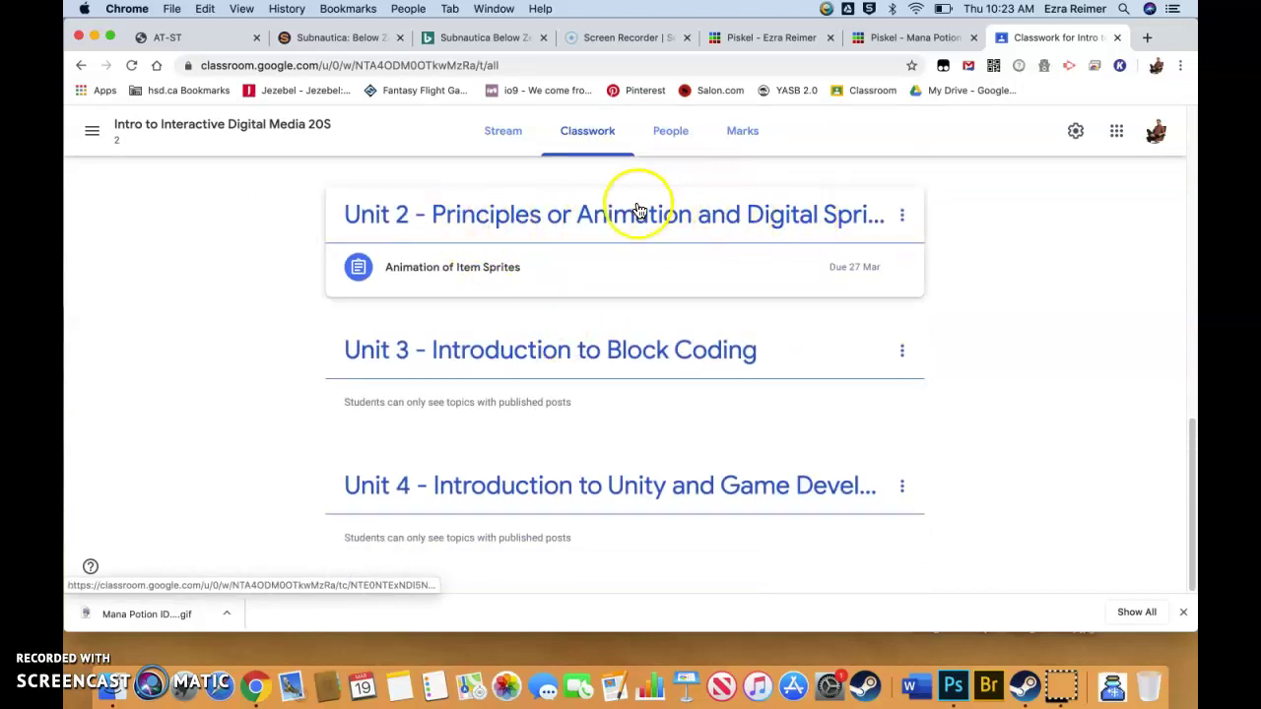
click(433, 275)
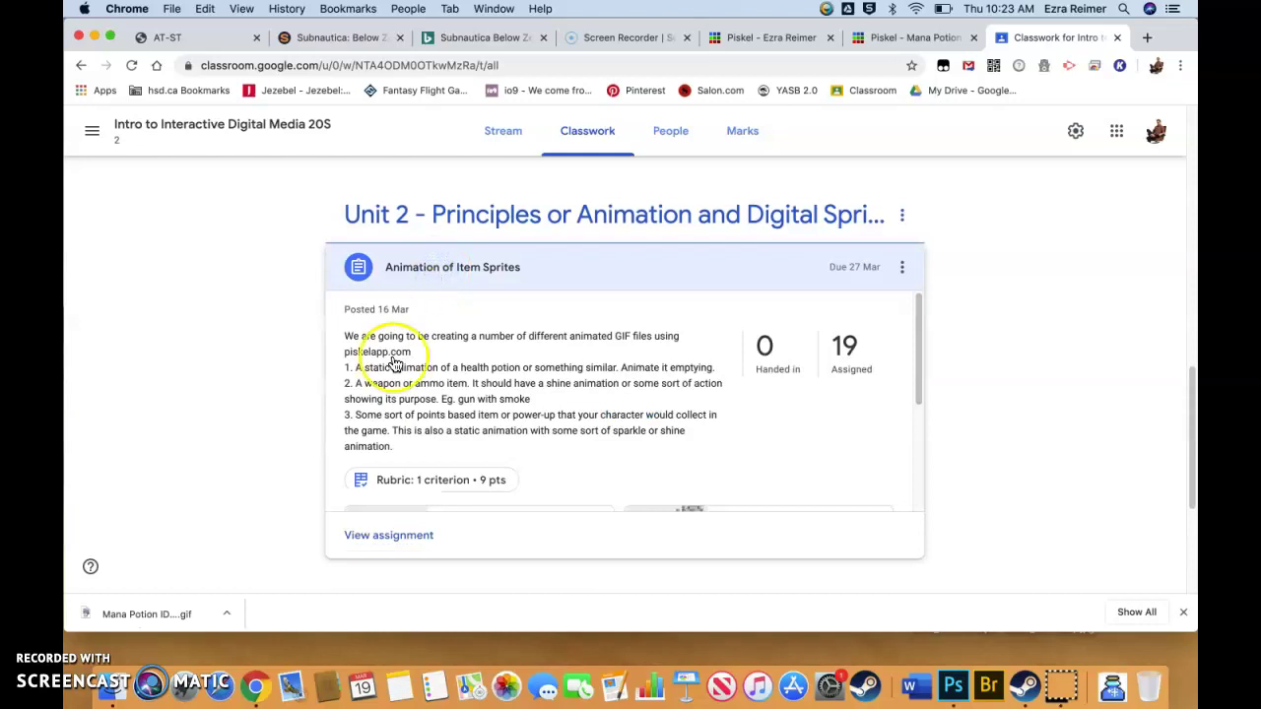
click(389, 537)
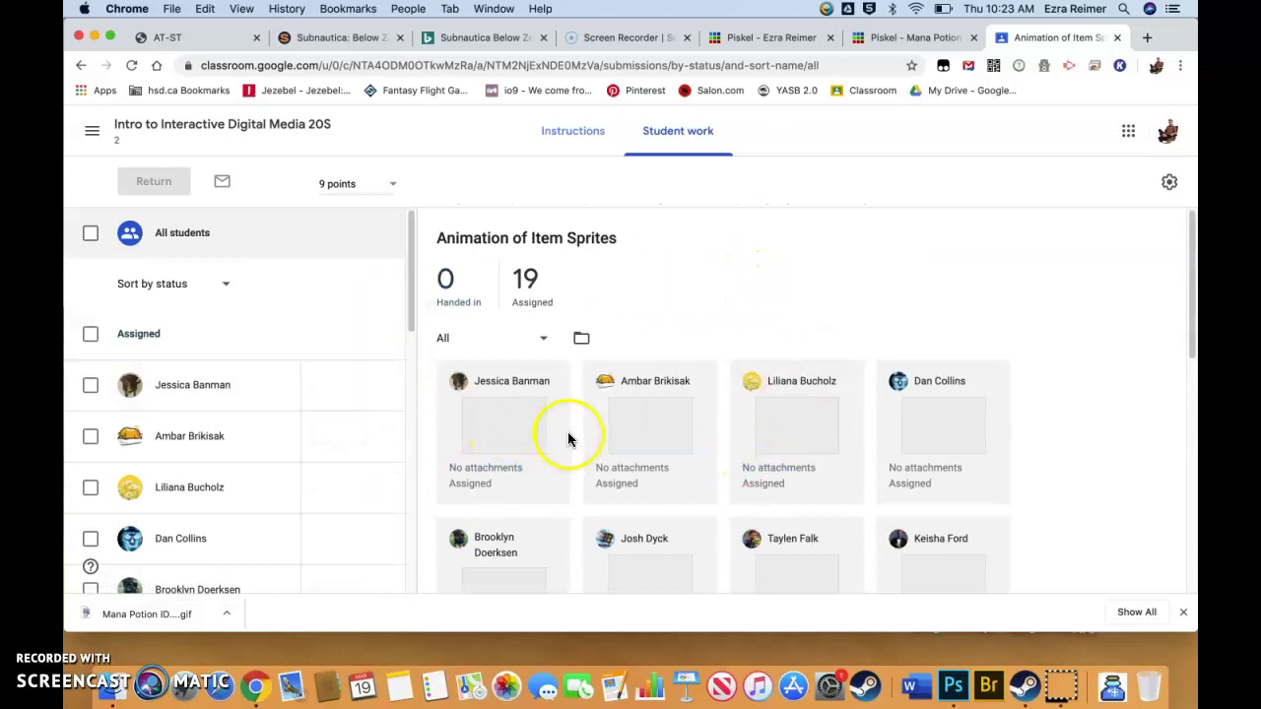
click(570, 131)
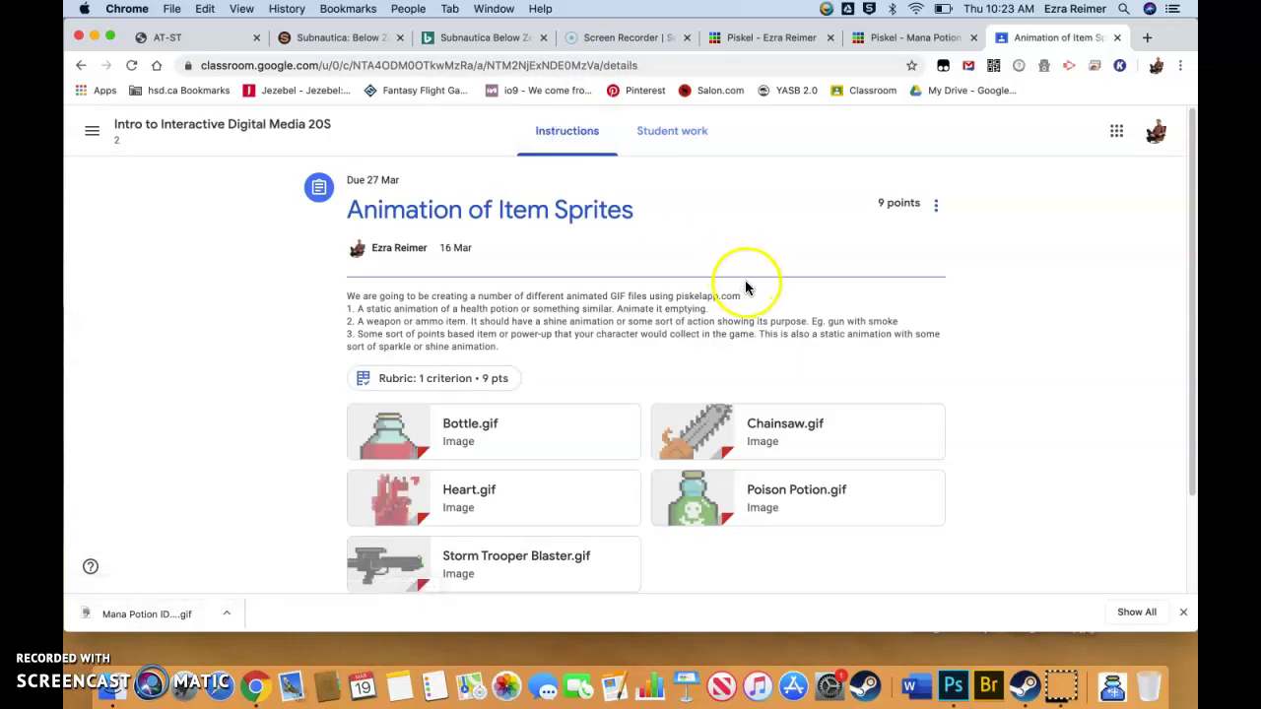
Review the assignment's example GIF attachments and read through its Basic Animation rubric, closing the rubric when finished
scroll(591, 295, down, 1)
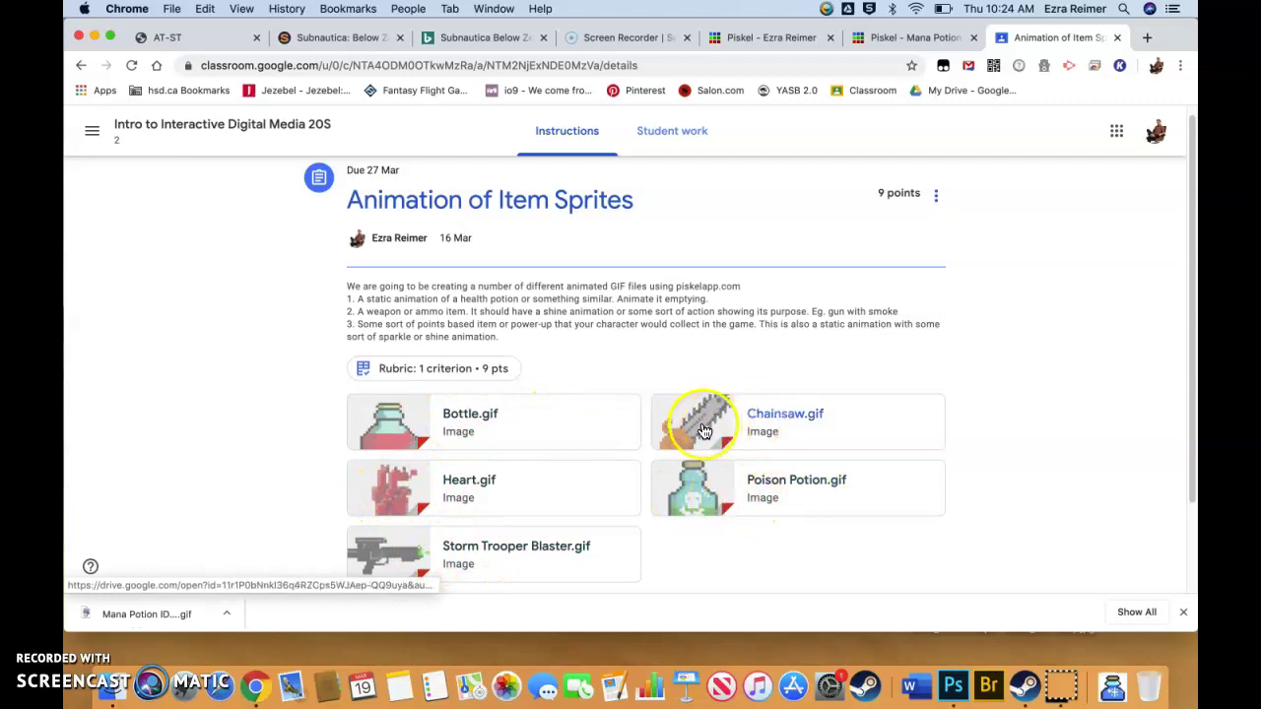
scroll(680, 404, down, 2)
click(436, 260)
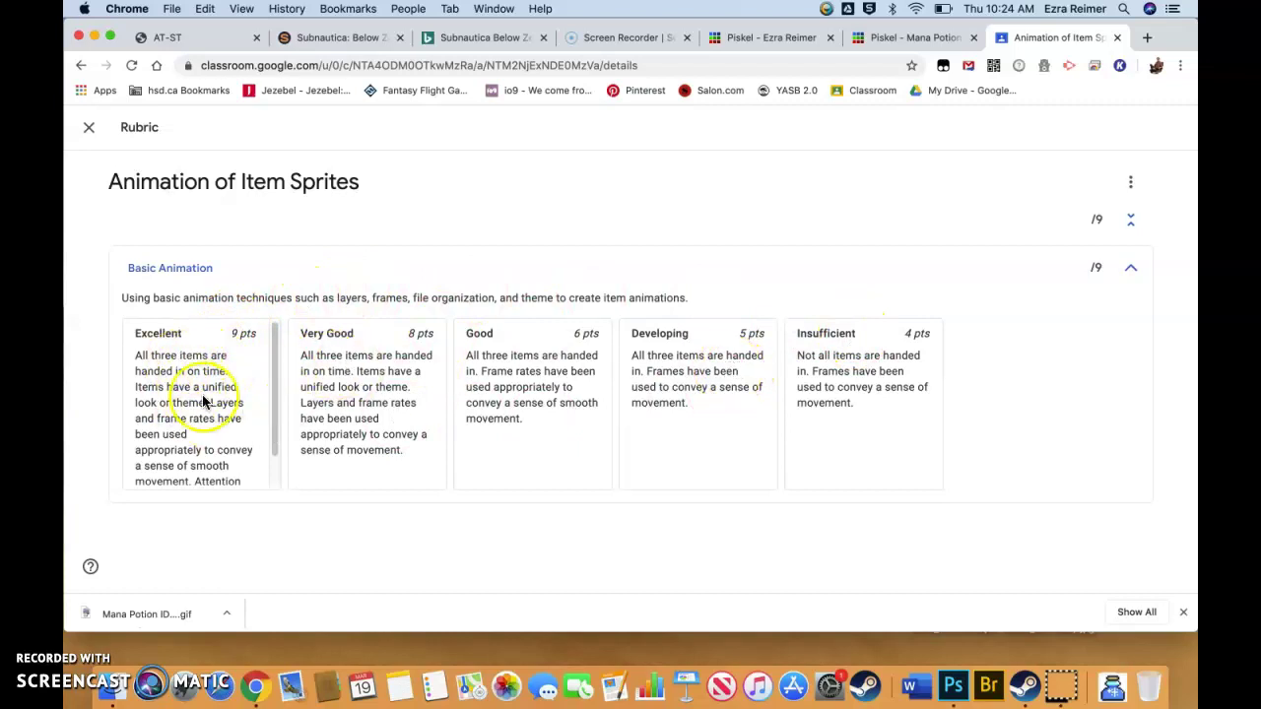
scroll(230, 399, down, 2)
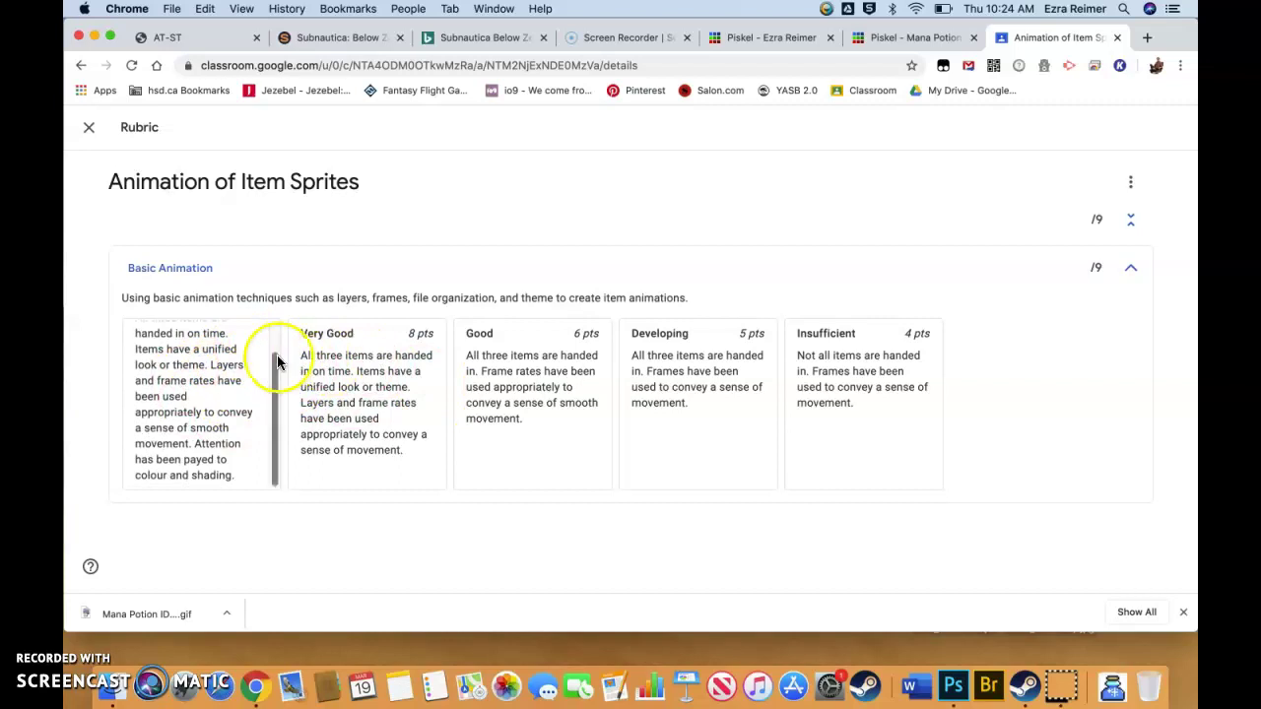
scroll(197, 369, up, 2)
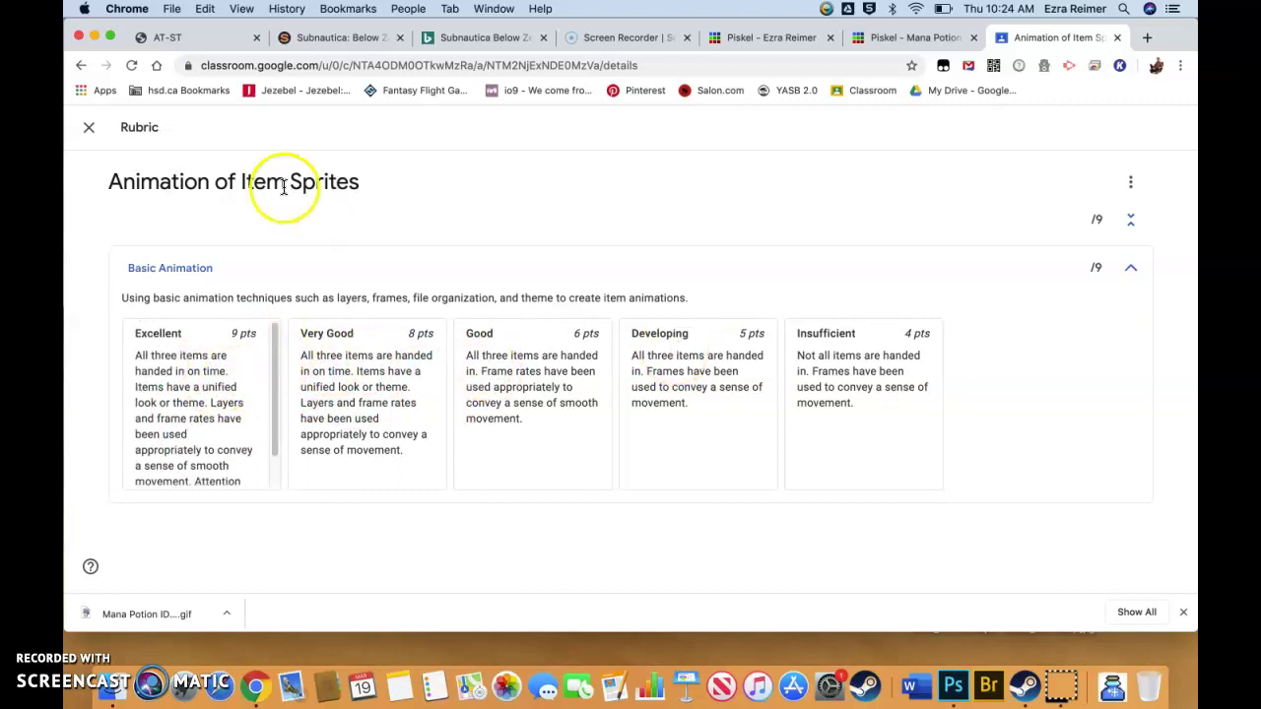
click(85, 129)
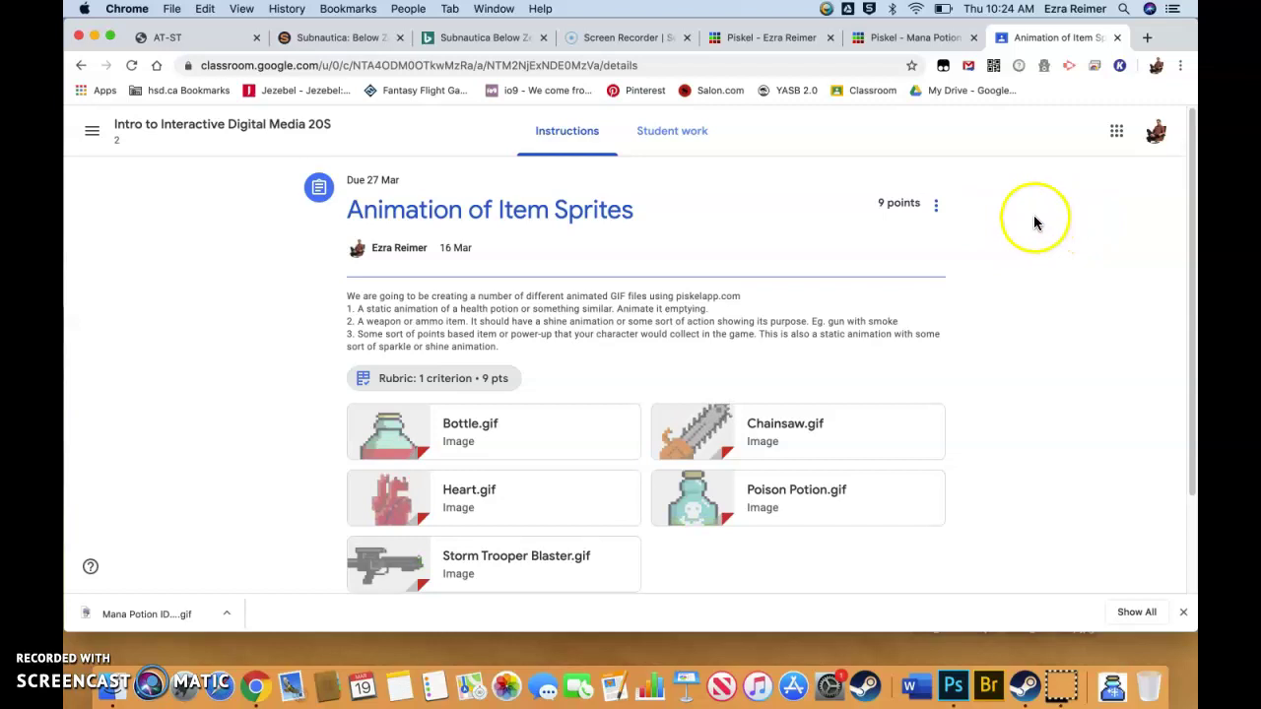
Look for the exported Mana Potion IDM20S.gif among the downloaded files
click(1111, 687)
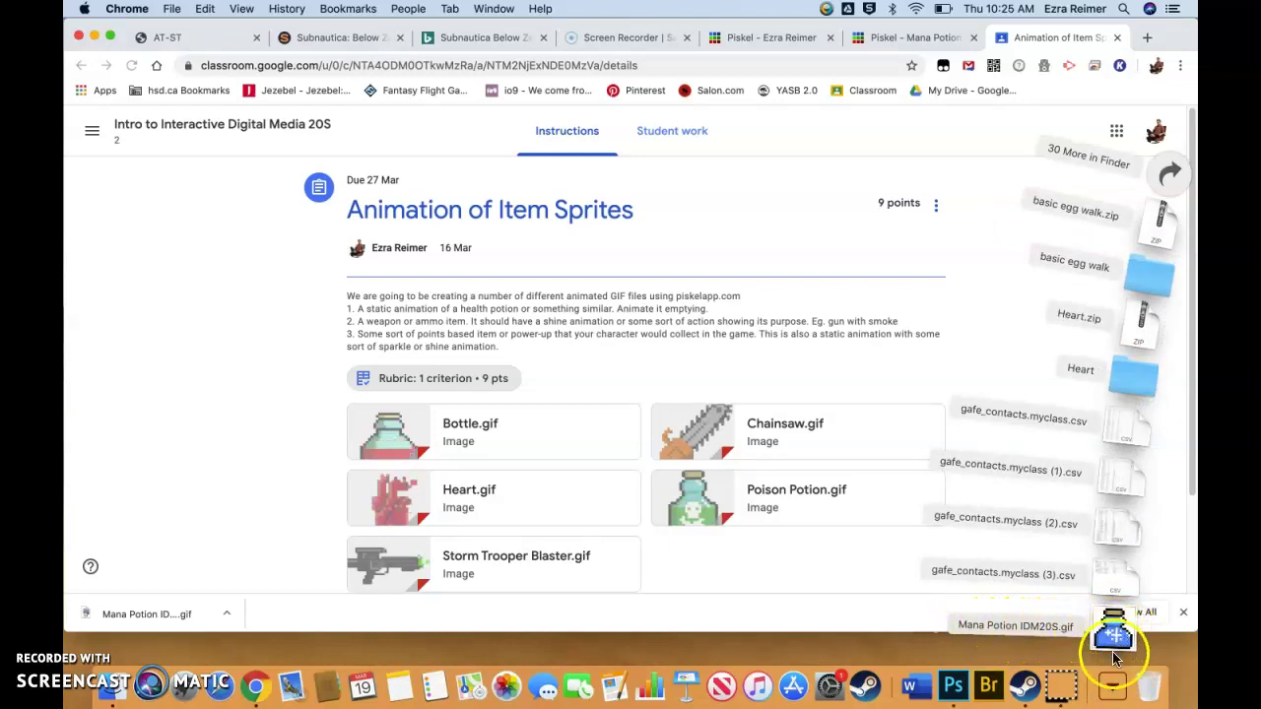
click(990, 335)
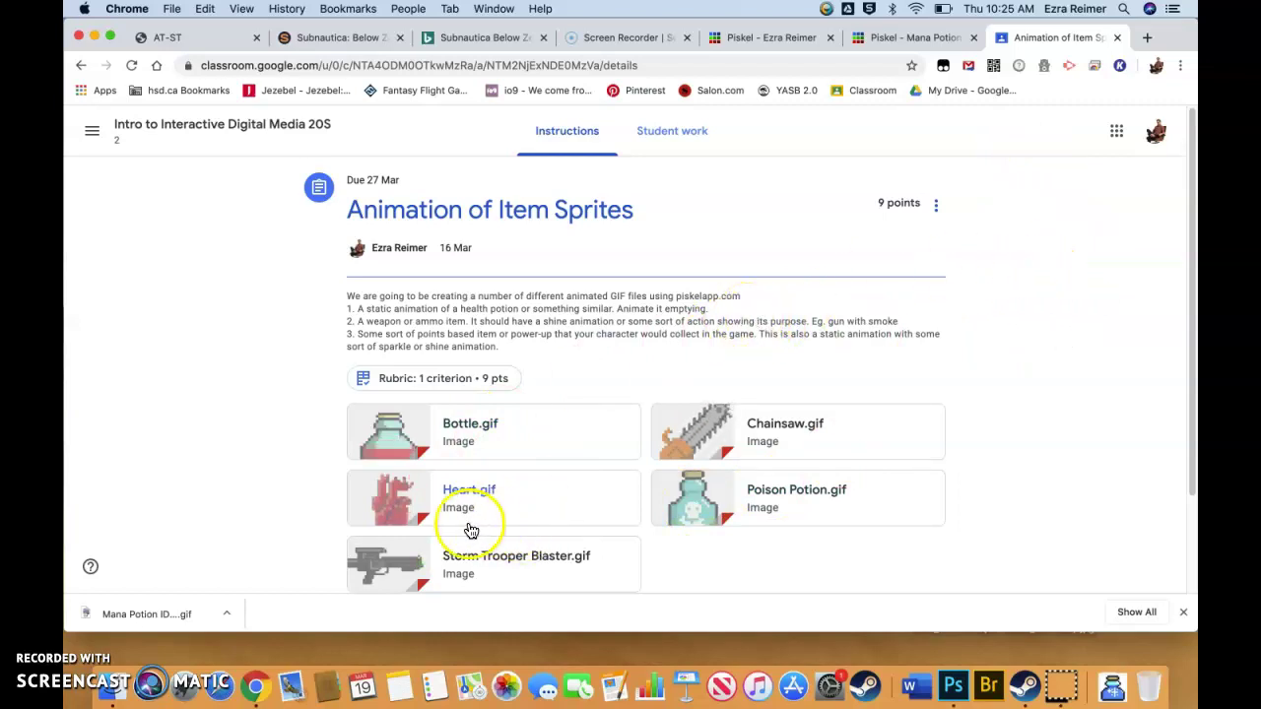
Open the Animation of Item Sprites assignment for editing, check its due date and points, and save it
click(935, 208)
click(874, 242)
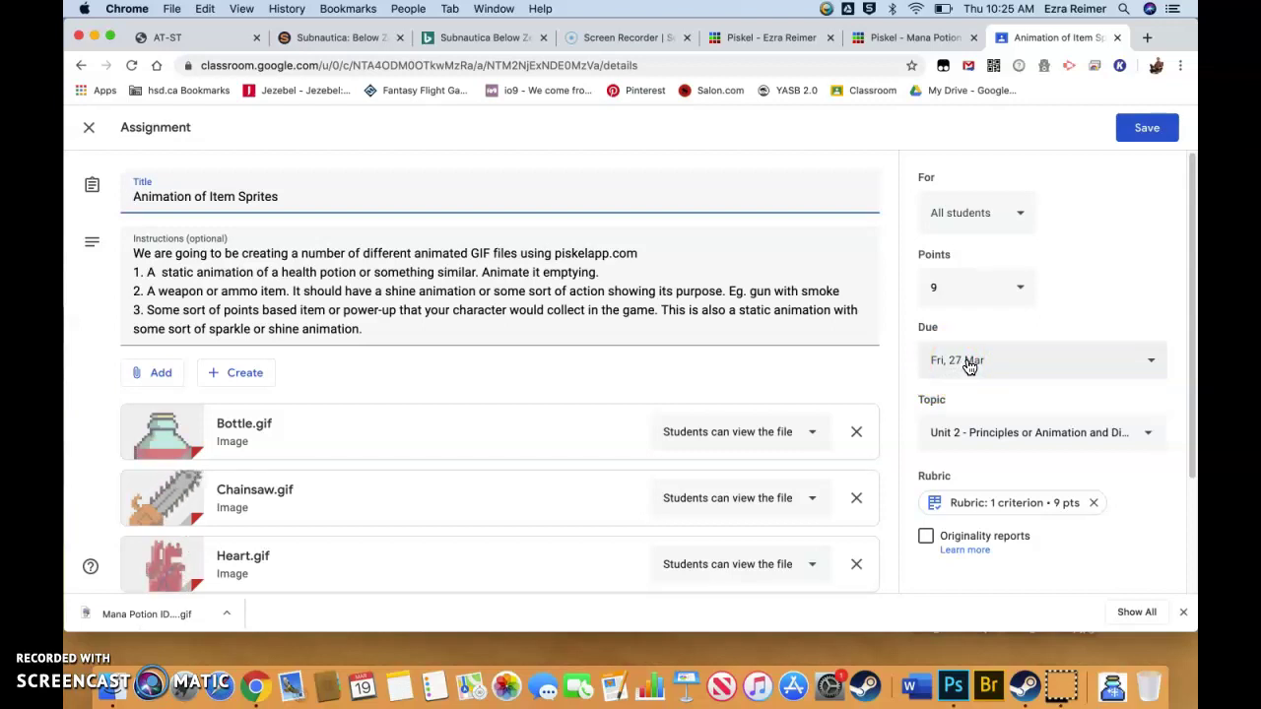
click(961, 367)
mouse_move(990, 360)
mouse_down()
mouse_move(1014, 360)
mouse_move(985, 317)
mouse_up()
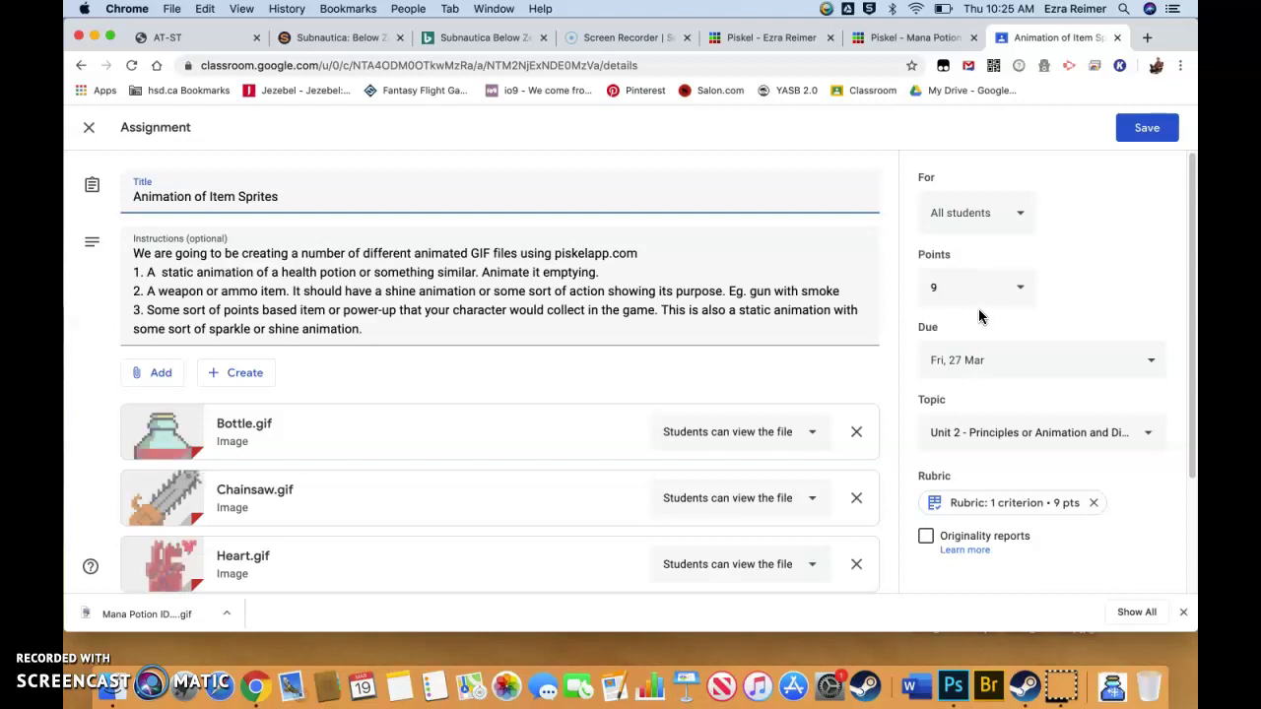
click(954, 294)
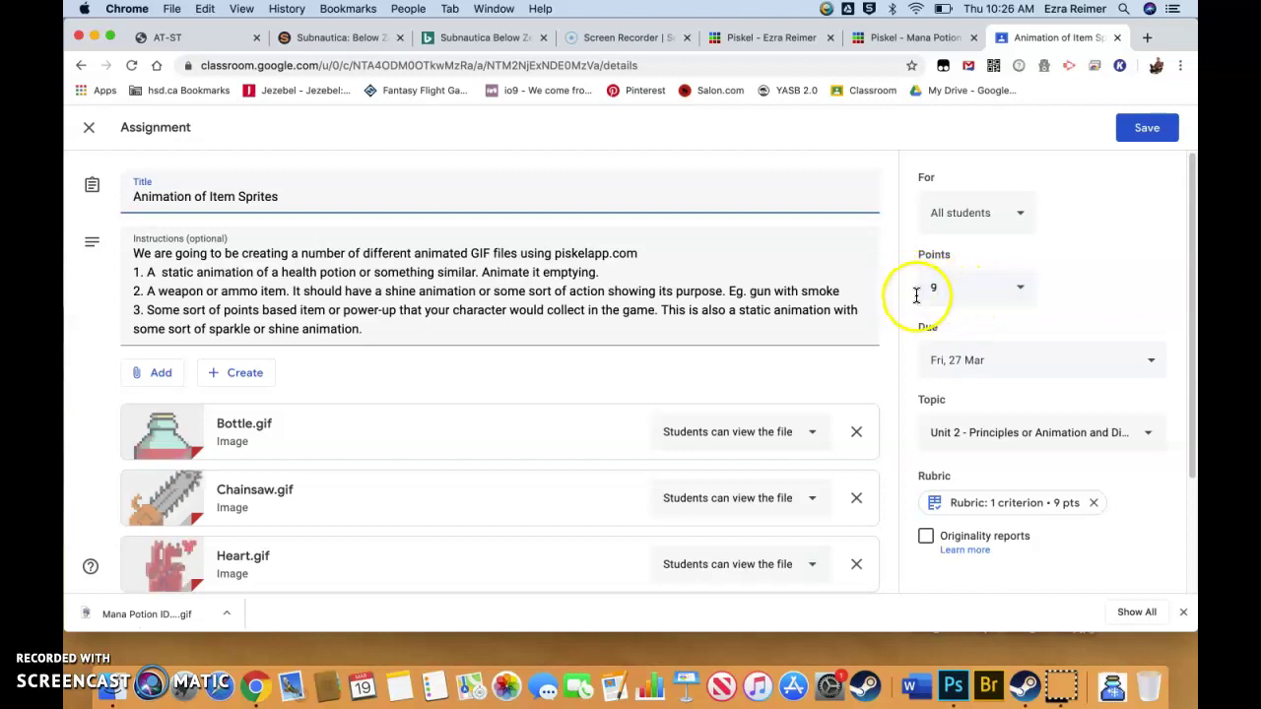
click(1132, 136)
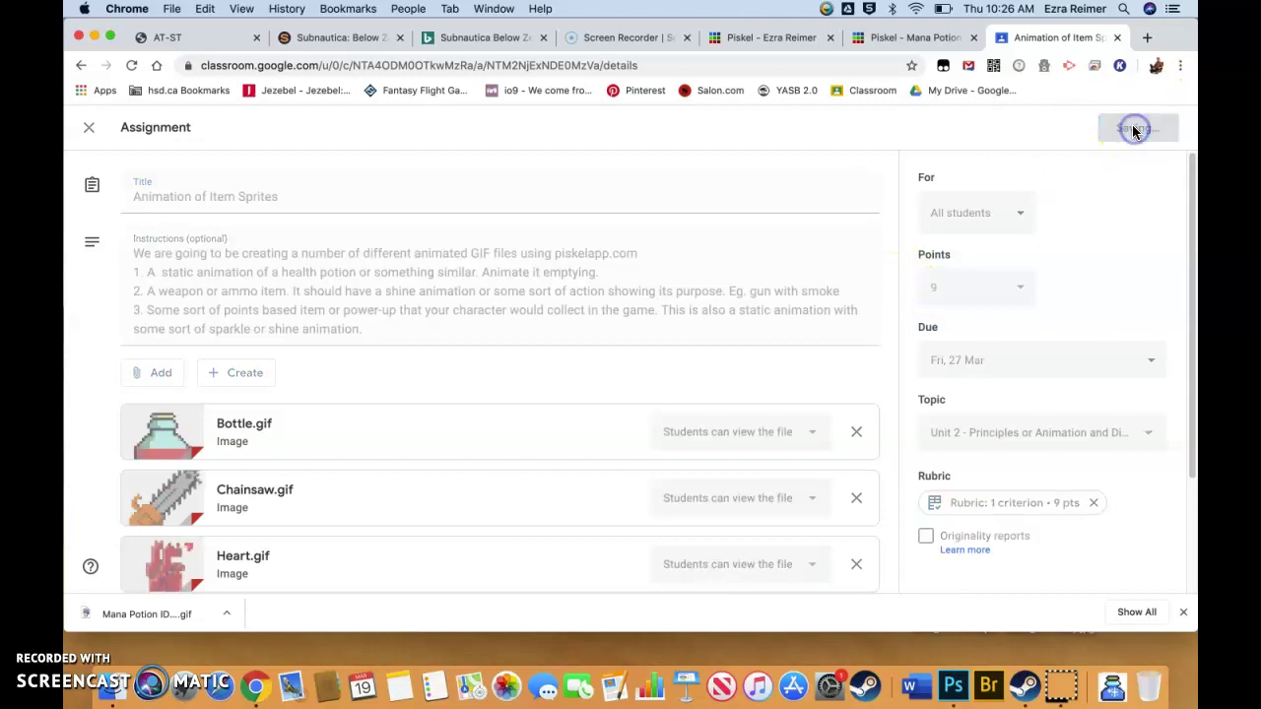